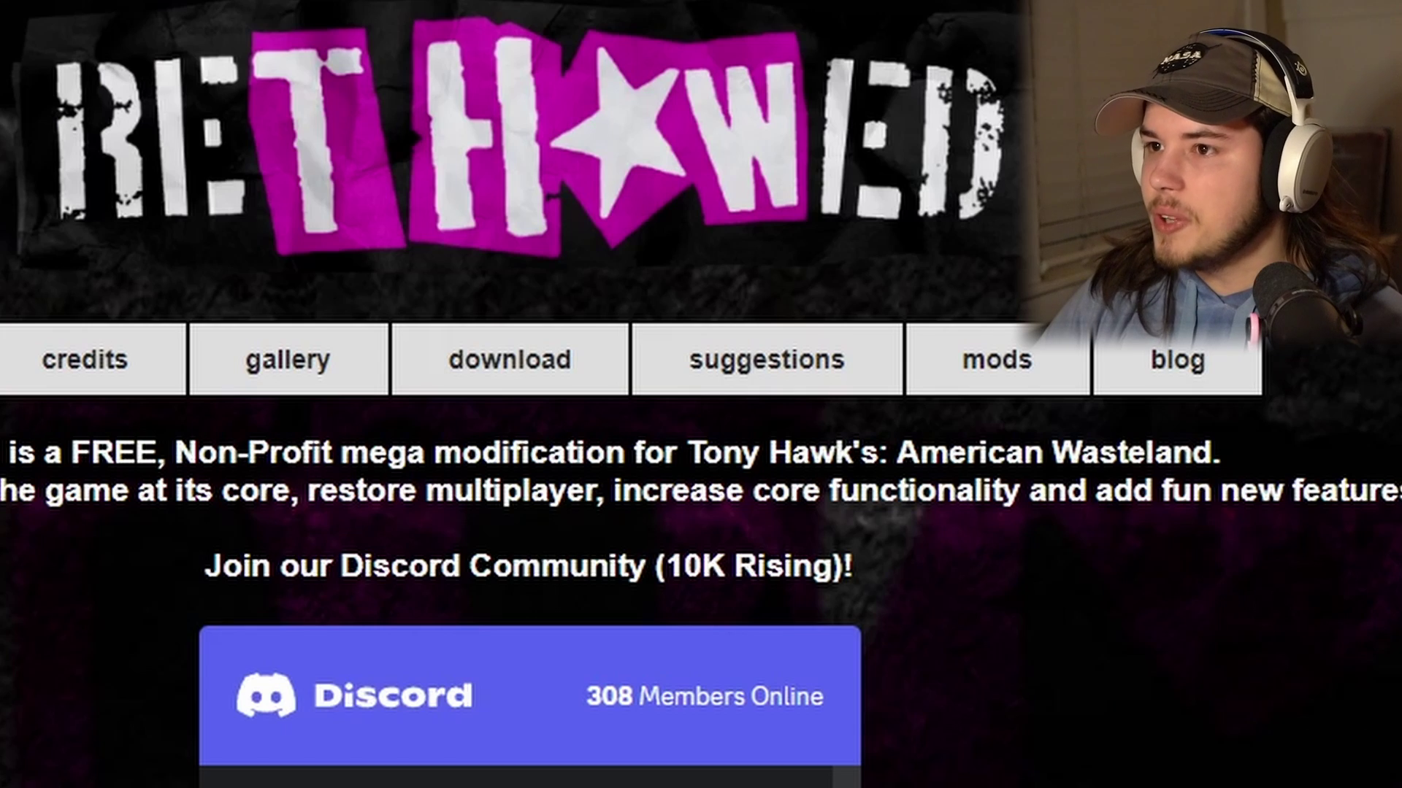
# Download the reTHAWed installer from the site's download page and save rethawedinstaller.exe.
pyautogui.click(522, 389)
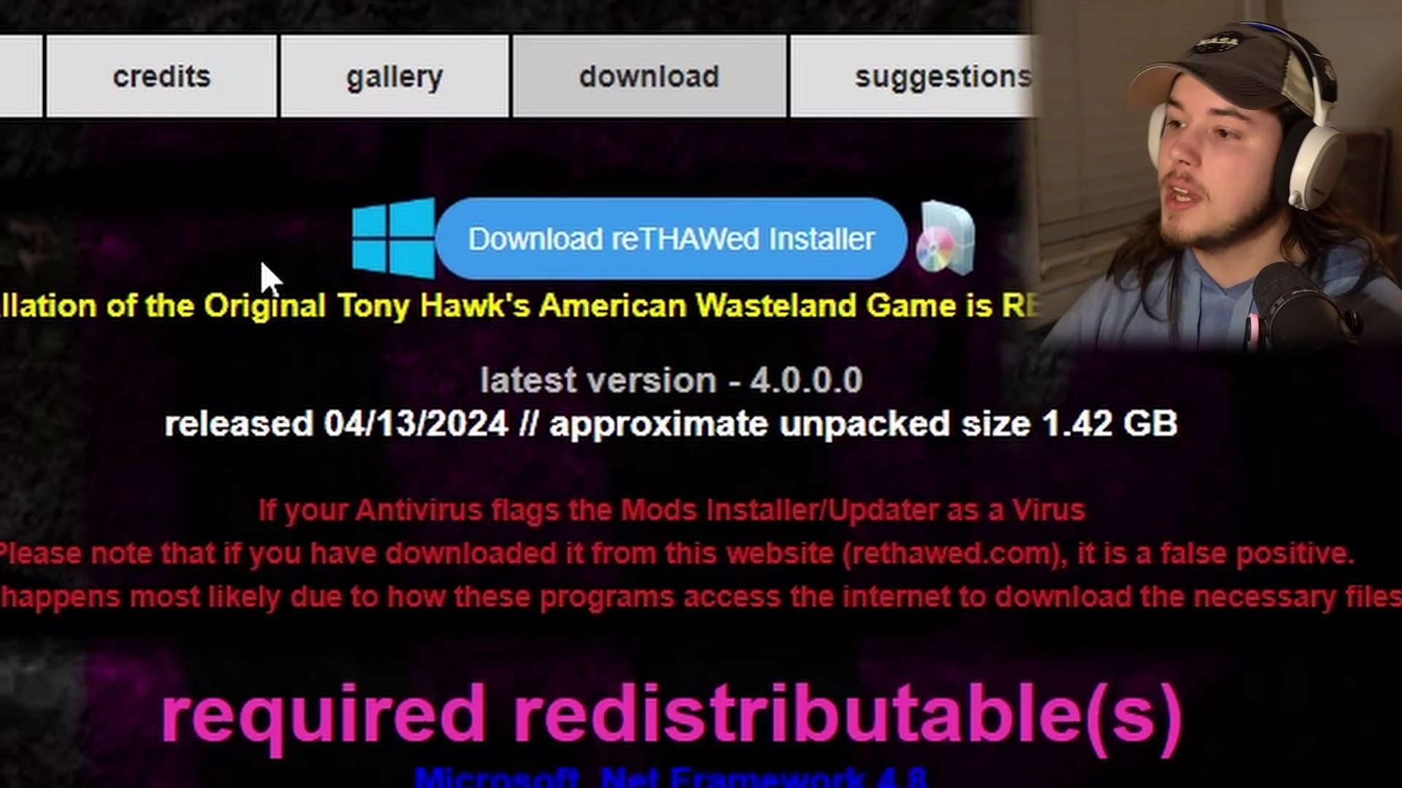
pyautogui.click(577, 264)
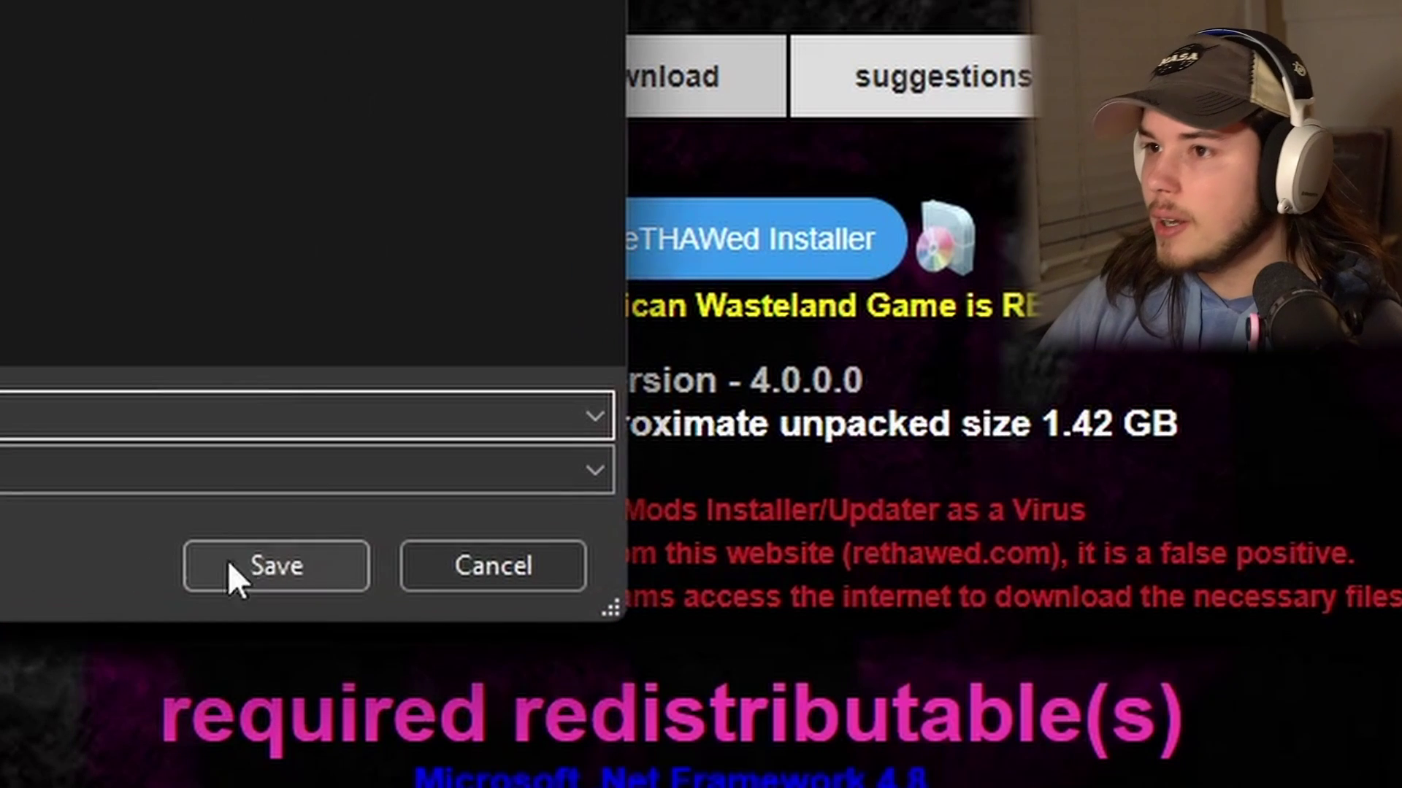
pyautogui.click(289, 552)
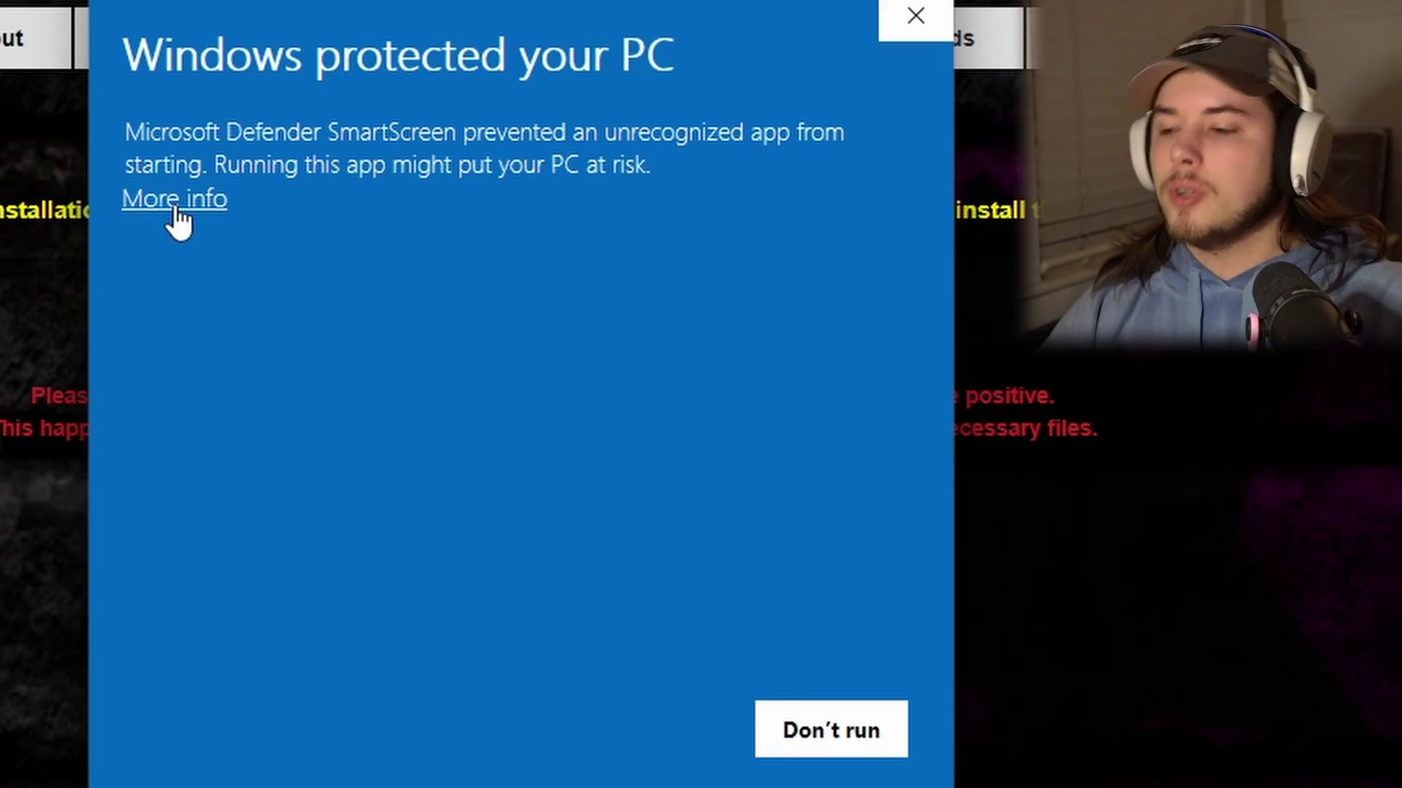
# Let rethawedinstaller.exe run despite the Windows SmartScreen warning.
pyautogui.click(175, 212)
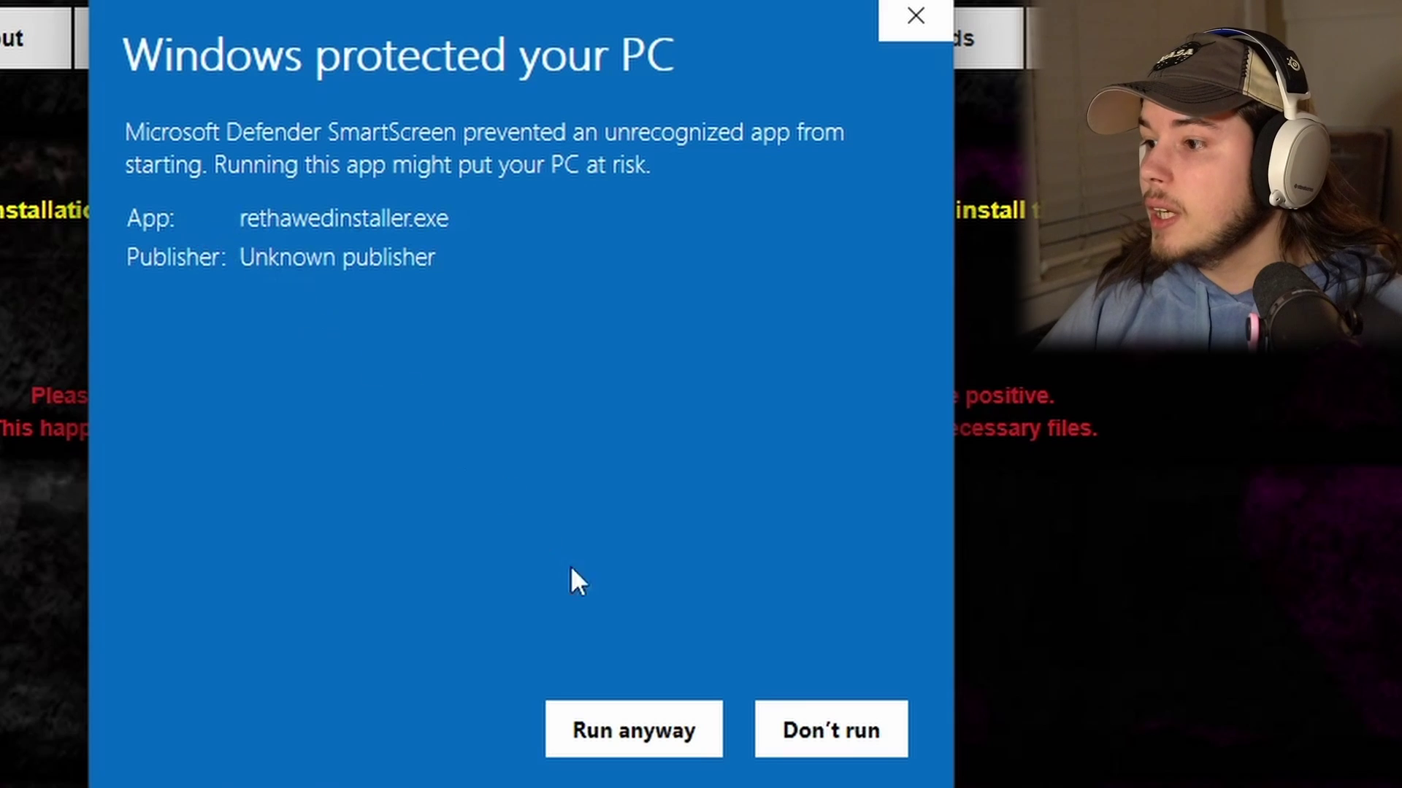
pyautogui.click(635, 752)
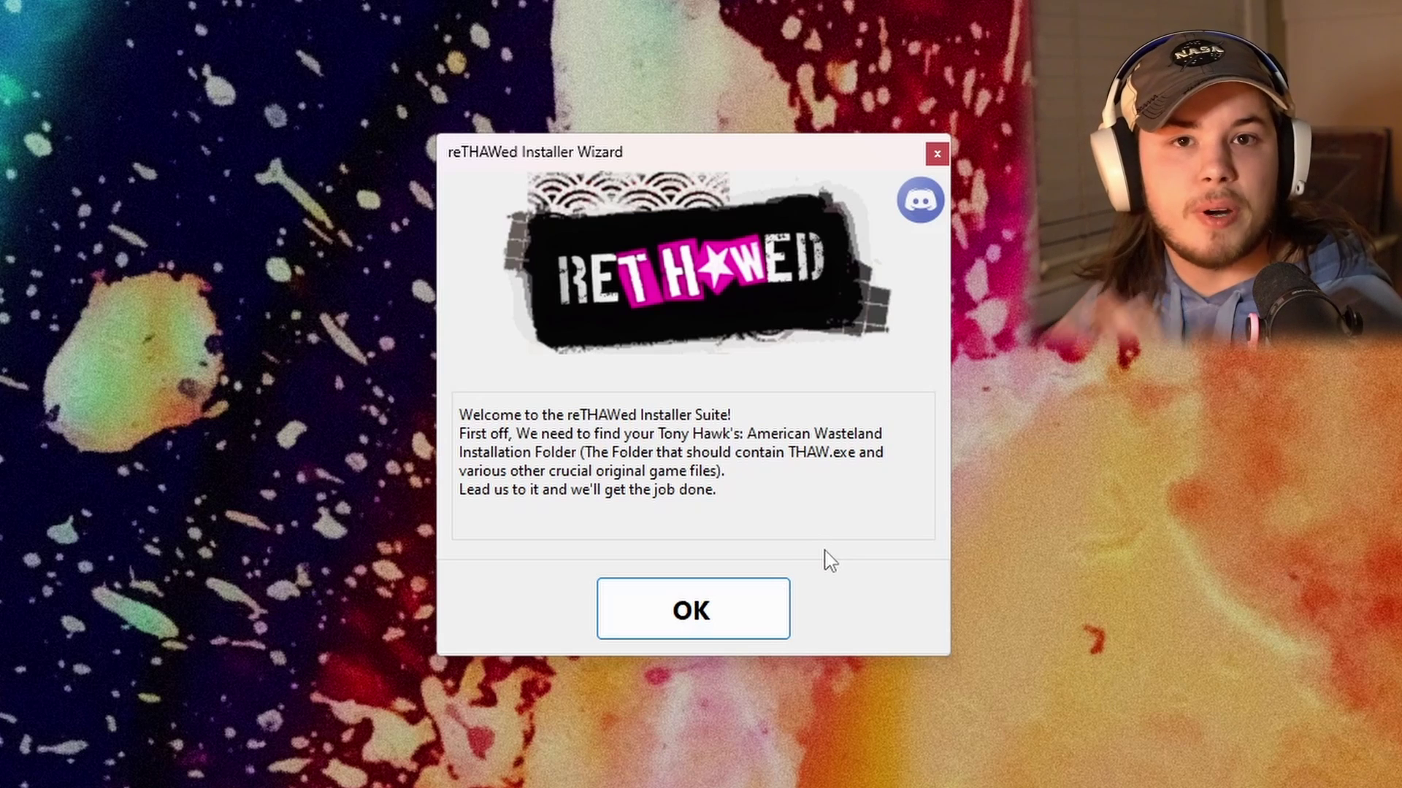
# Acknowledge the welcome and choose Program Files\Activision\THAW\Game as the game folder.
pyautogui.click(770, 587)
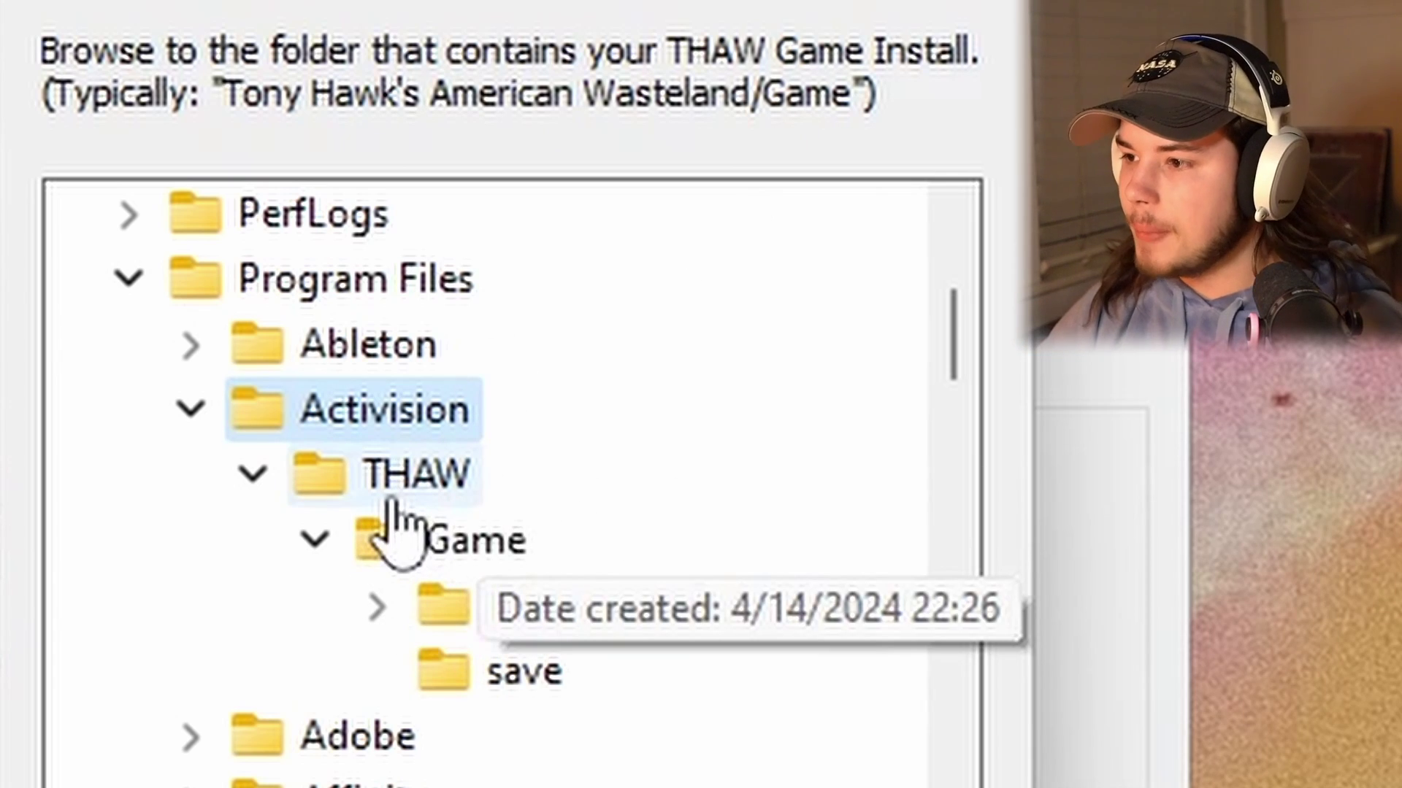
pyautogui.click(474, 562)
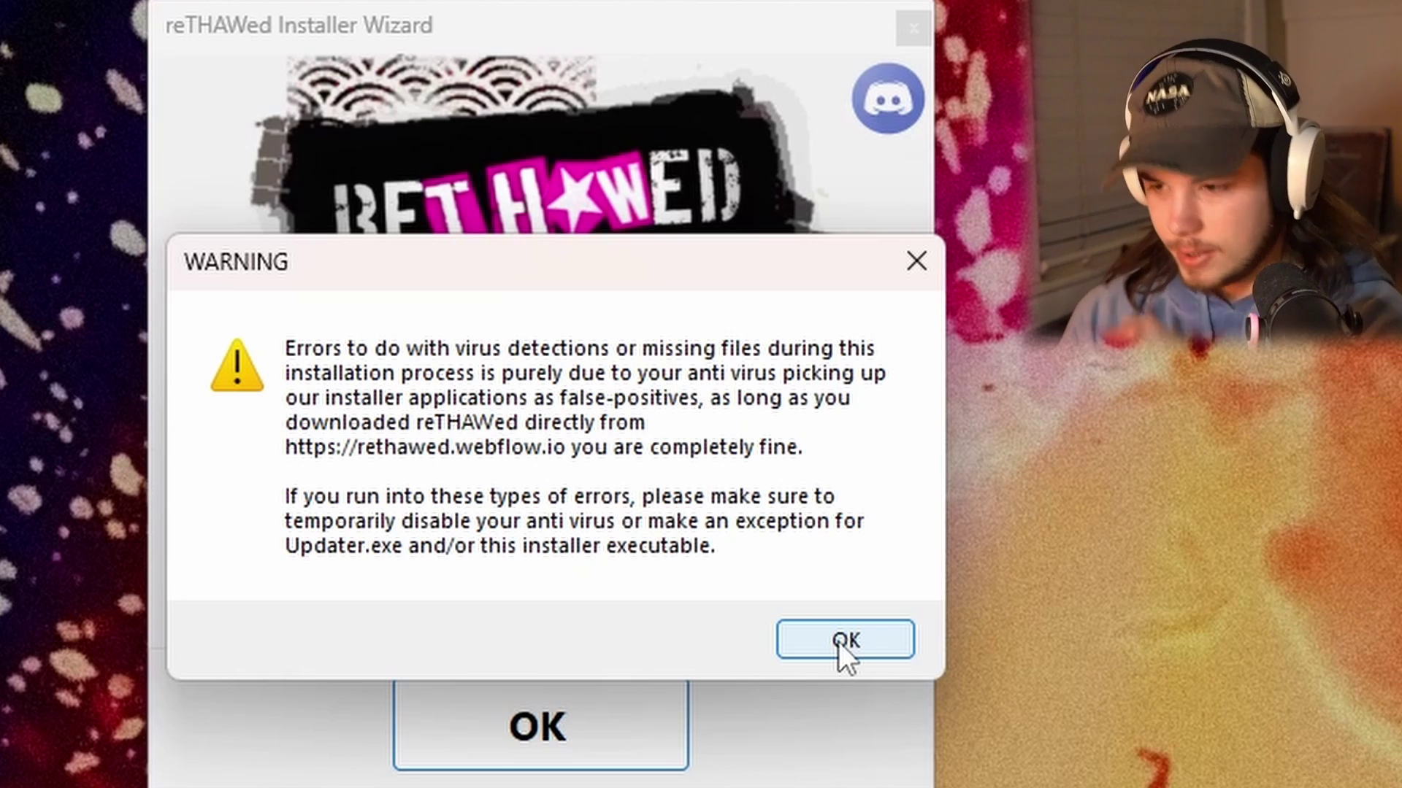
# Dismiss the antivirus false-positive warning and acknowledge the finished Updater Package Files download.
pyautogui.click(839, 642)
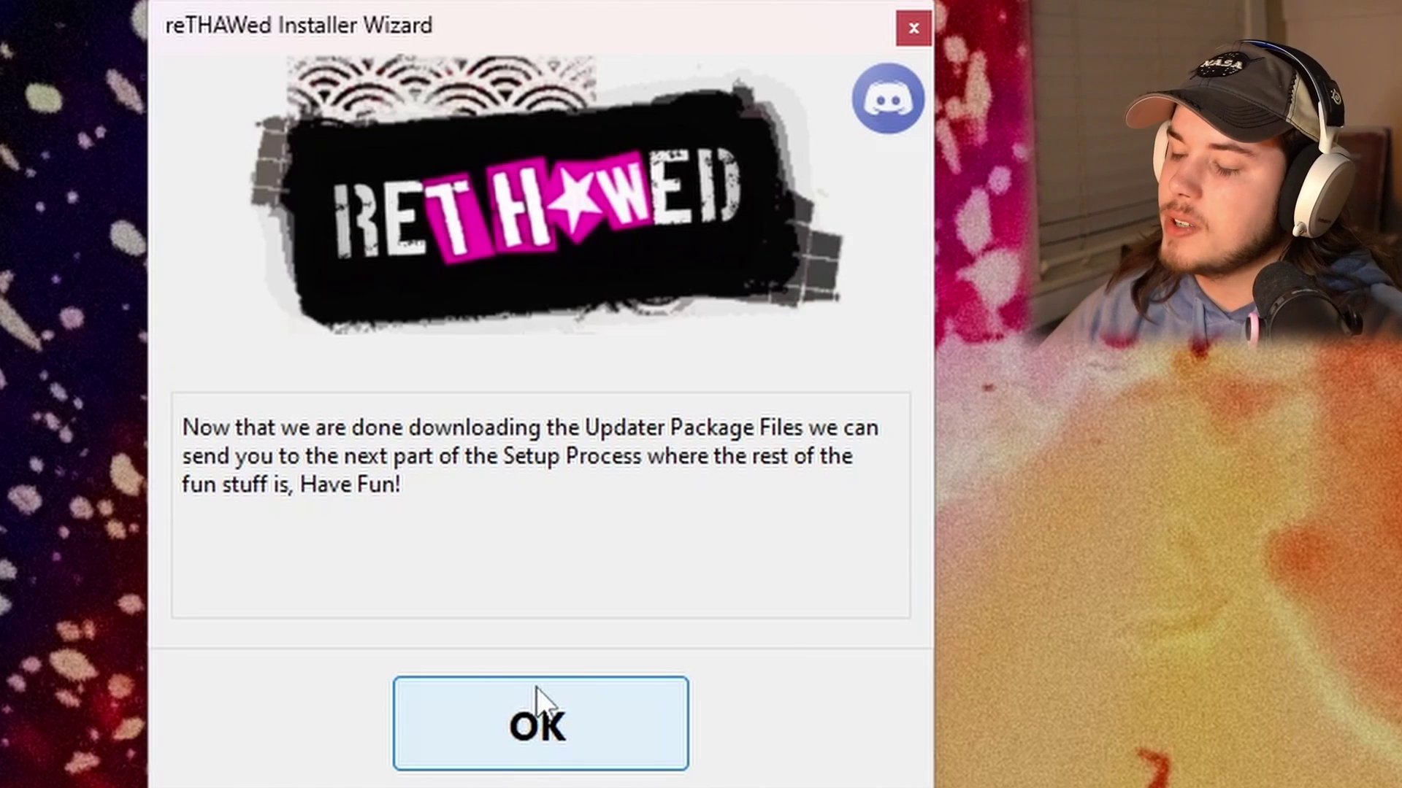
pyautogui.click(538, 701)
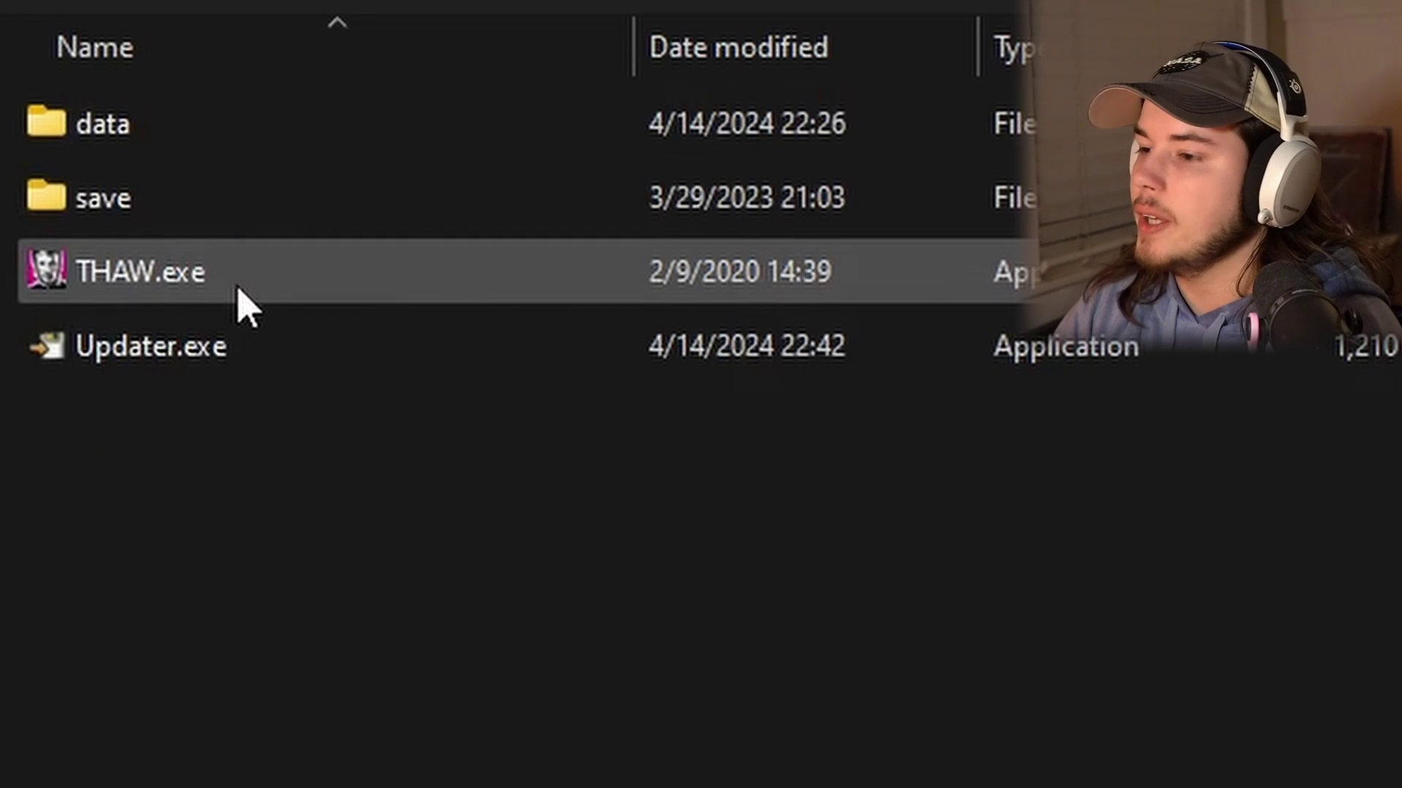
# Look over THAW.exe, reTHAWed.exe and Updater.exe in the THAW Game folder.
pyautogui.moveTo(243, 306)
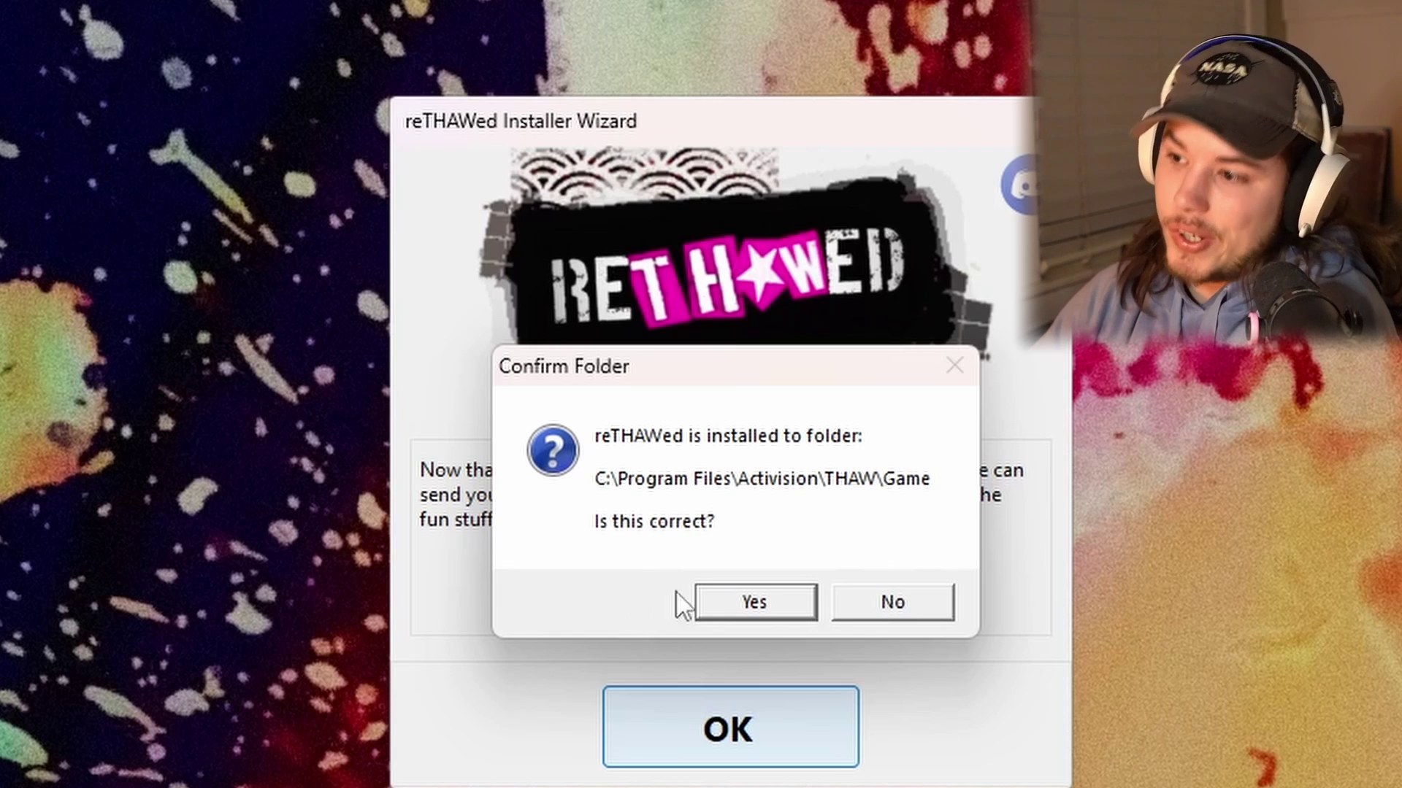
# Confirm C:\Program Files\Activision\THAW\Game, verify reTHAWed is up to date, and decline the shortcut.
pyautogui.click(733, 614)
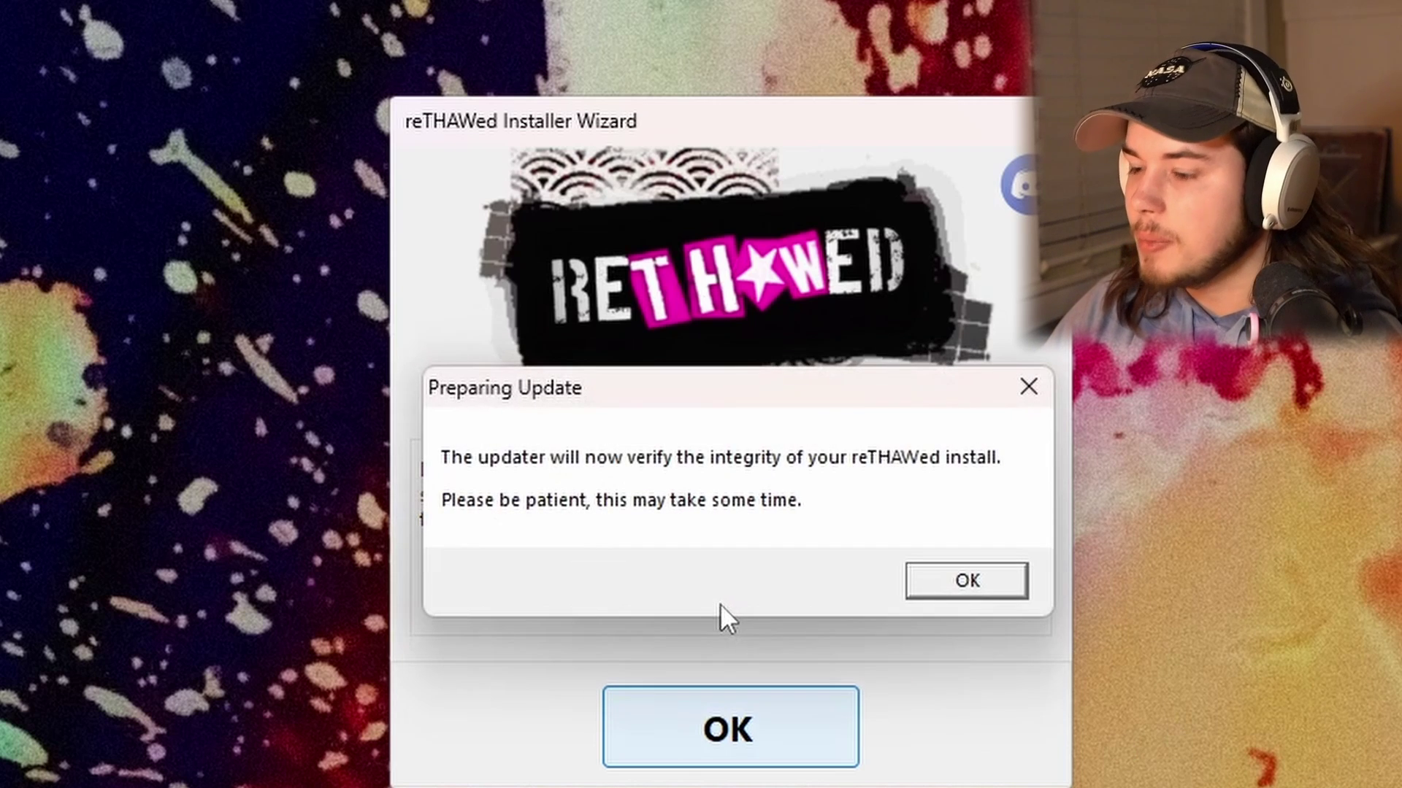
pyautogui.click(978, 588)
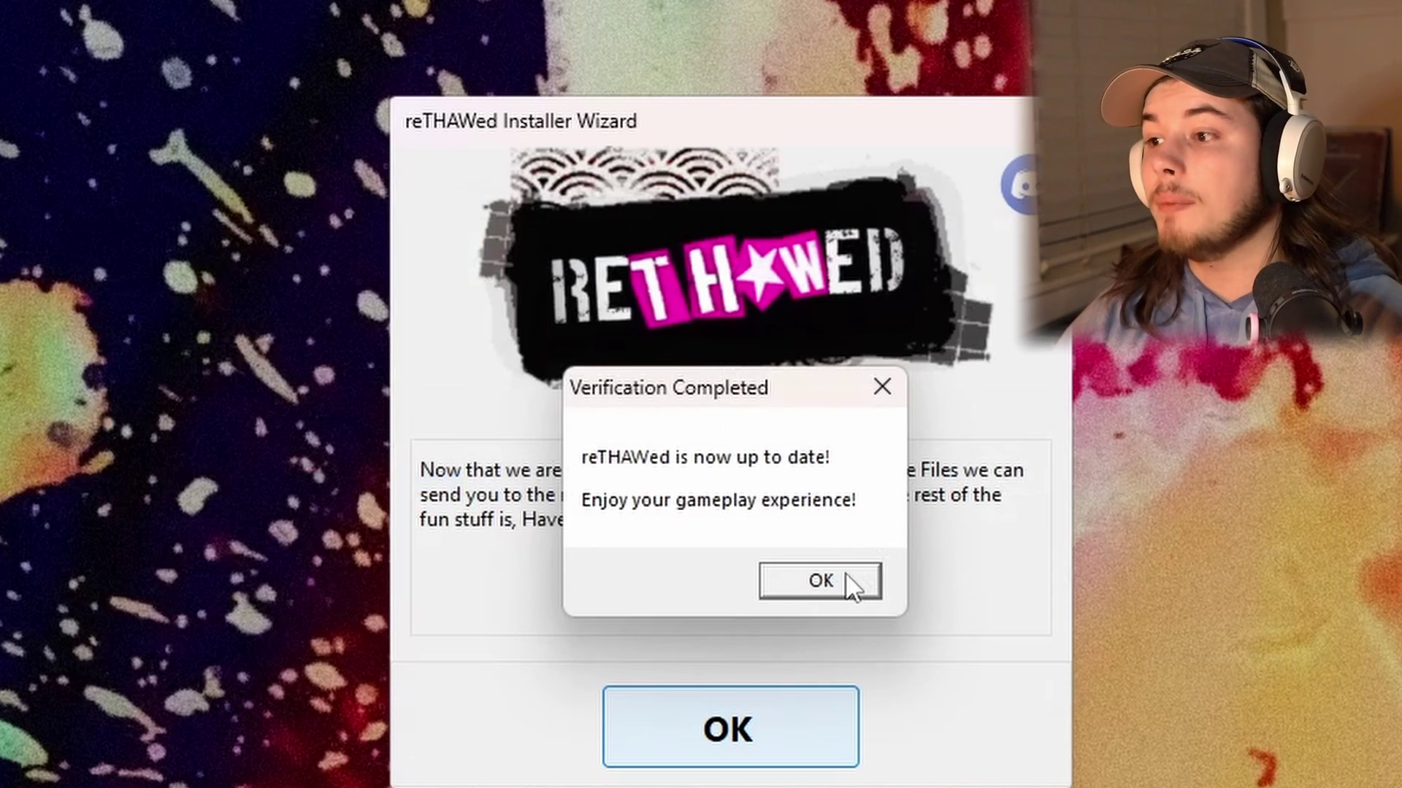
pyautogui.click(847, 573)
pyautogui.press('Return')
pyautogui.click(886, 719)
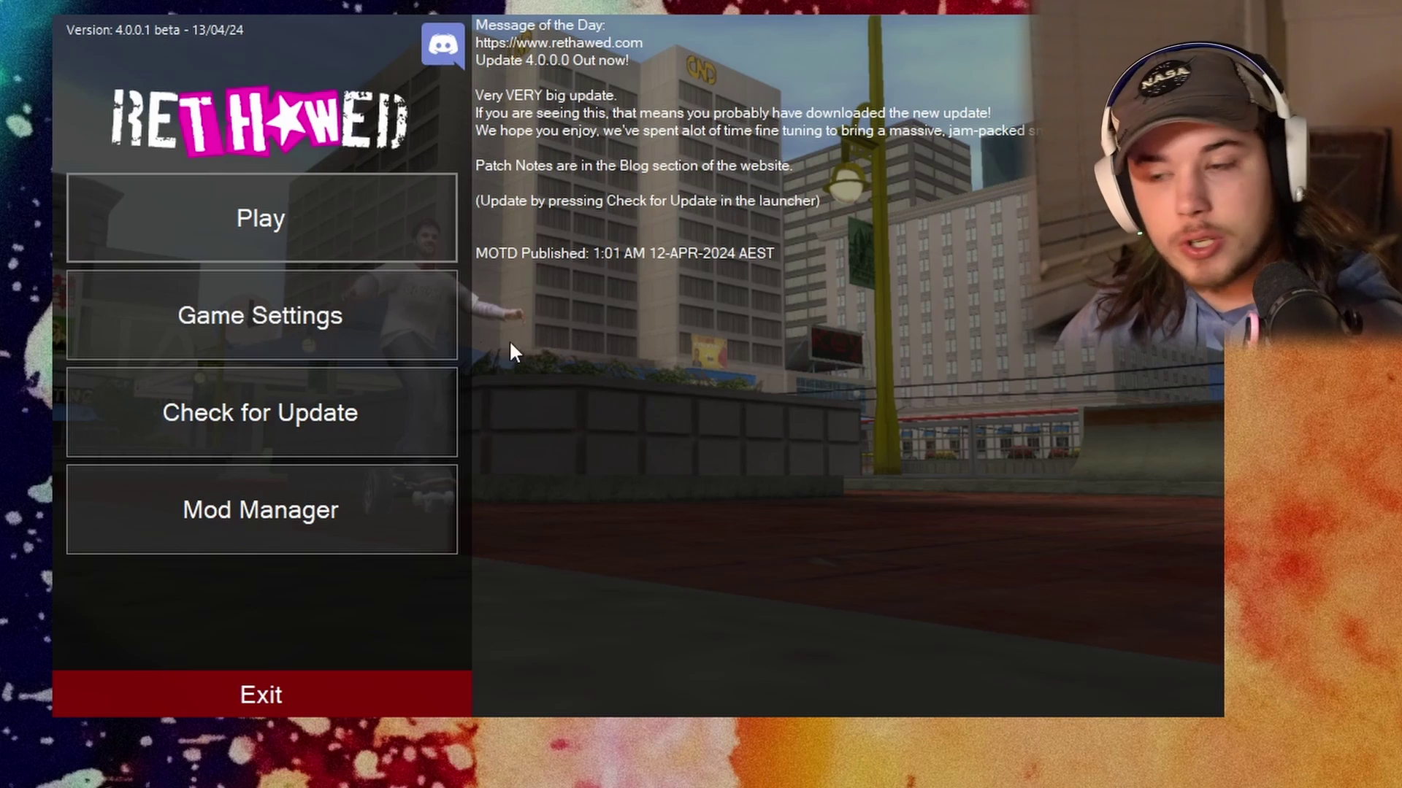
# Browse the launcher's Input, Gameplay, Debug, General and Graphics settings tabs.
pyautogui.click(381, 343)
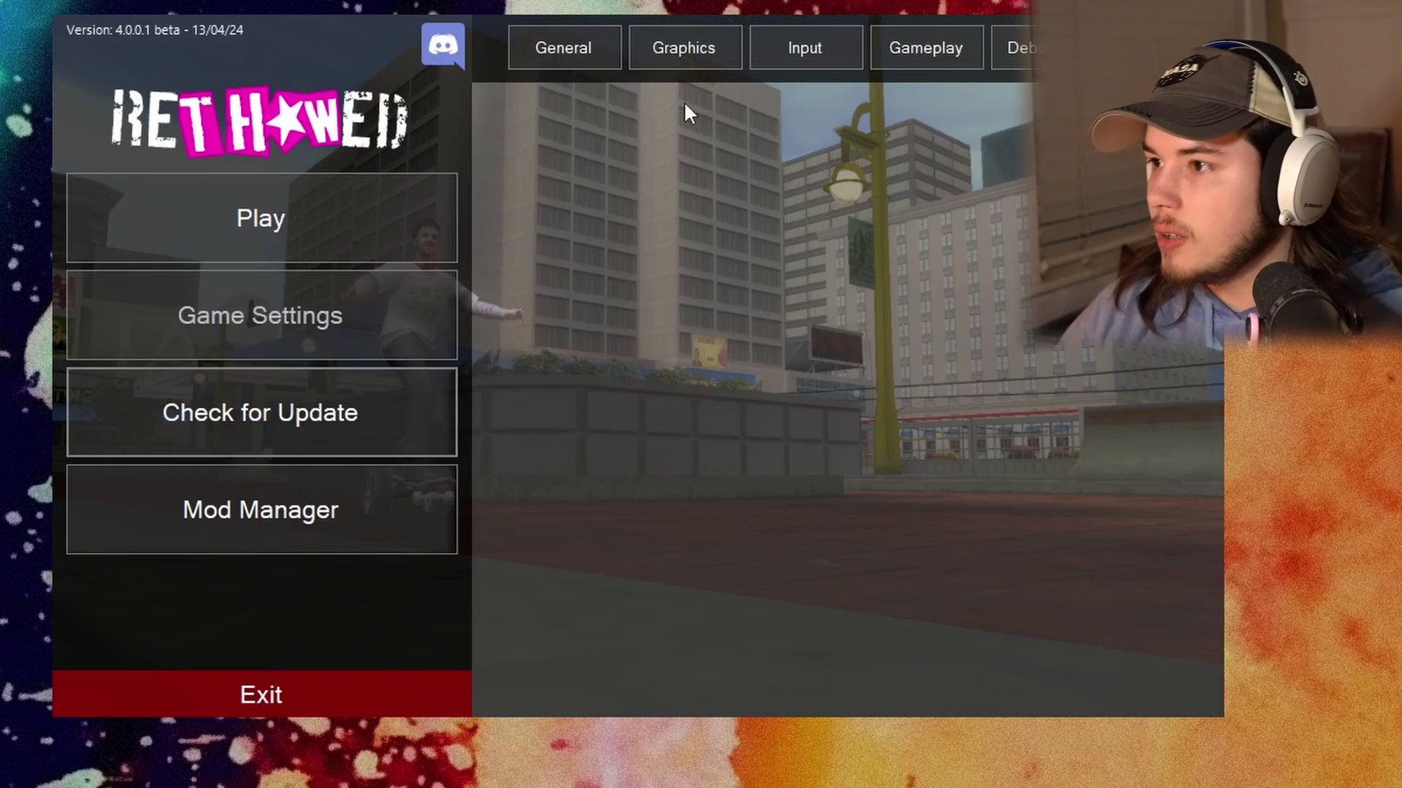
pyautogui.click(802, 59)
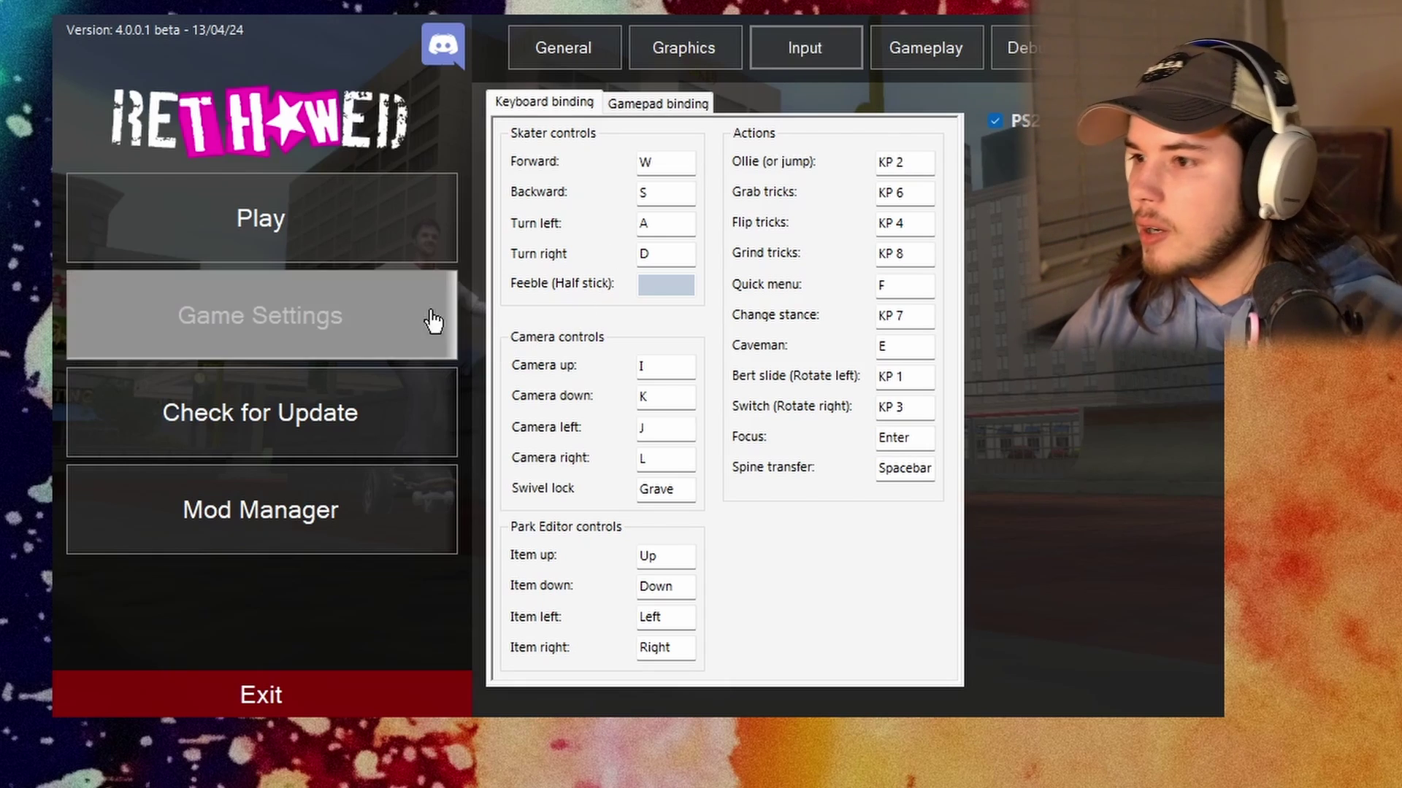
pyautogui.click(923, 52)
pyautogui.click(1014, 48)
pyautogui.click(812, 52)
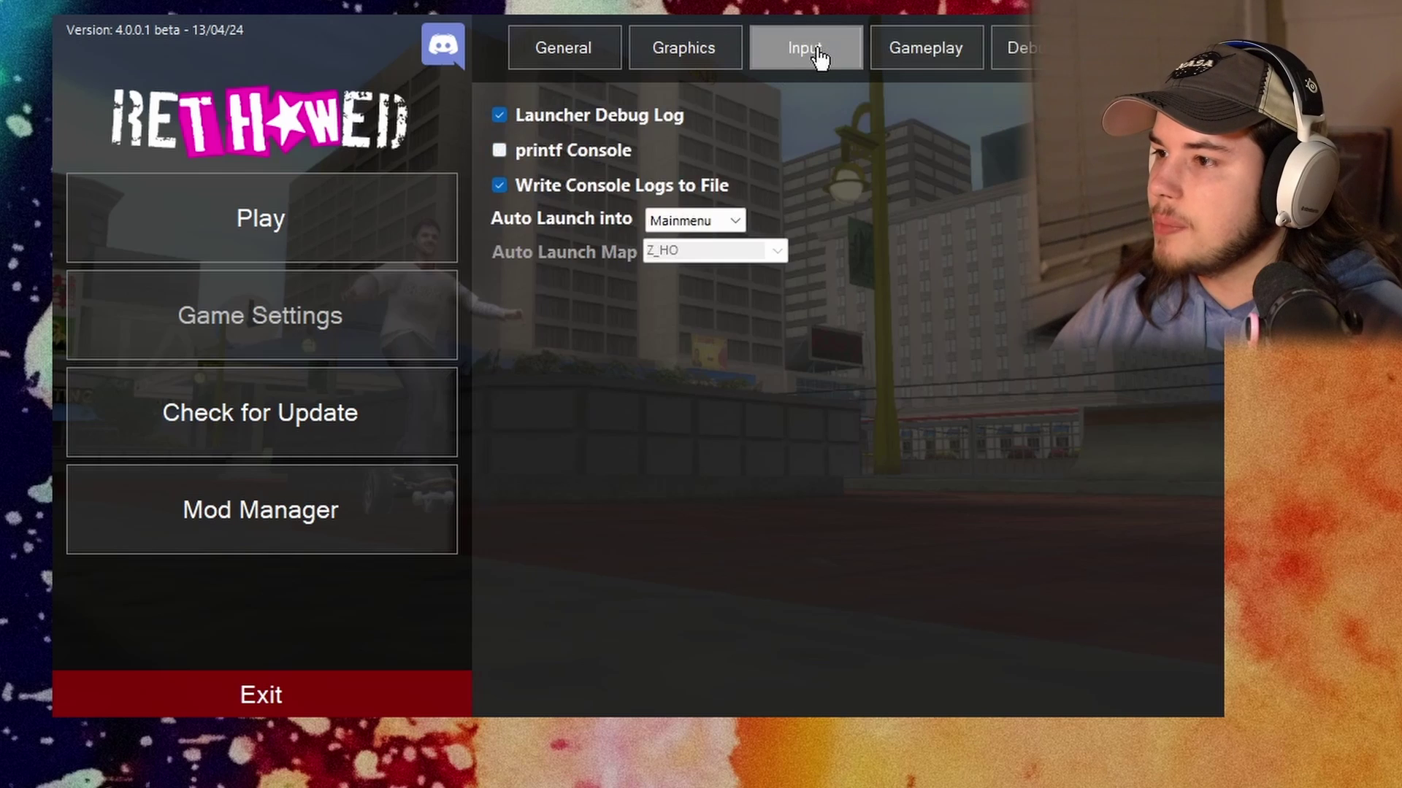
pyautogui.click(562, 51)
pyautogui.click(561, 58)
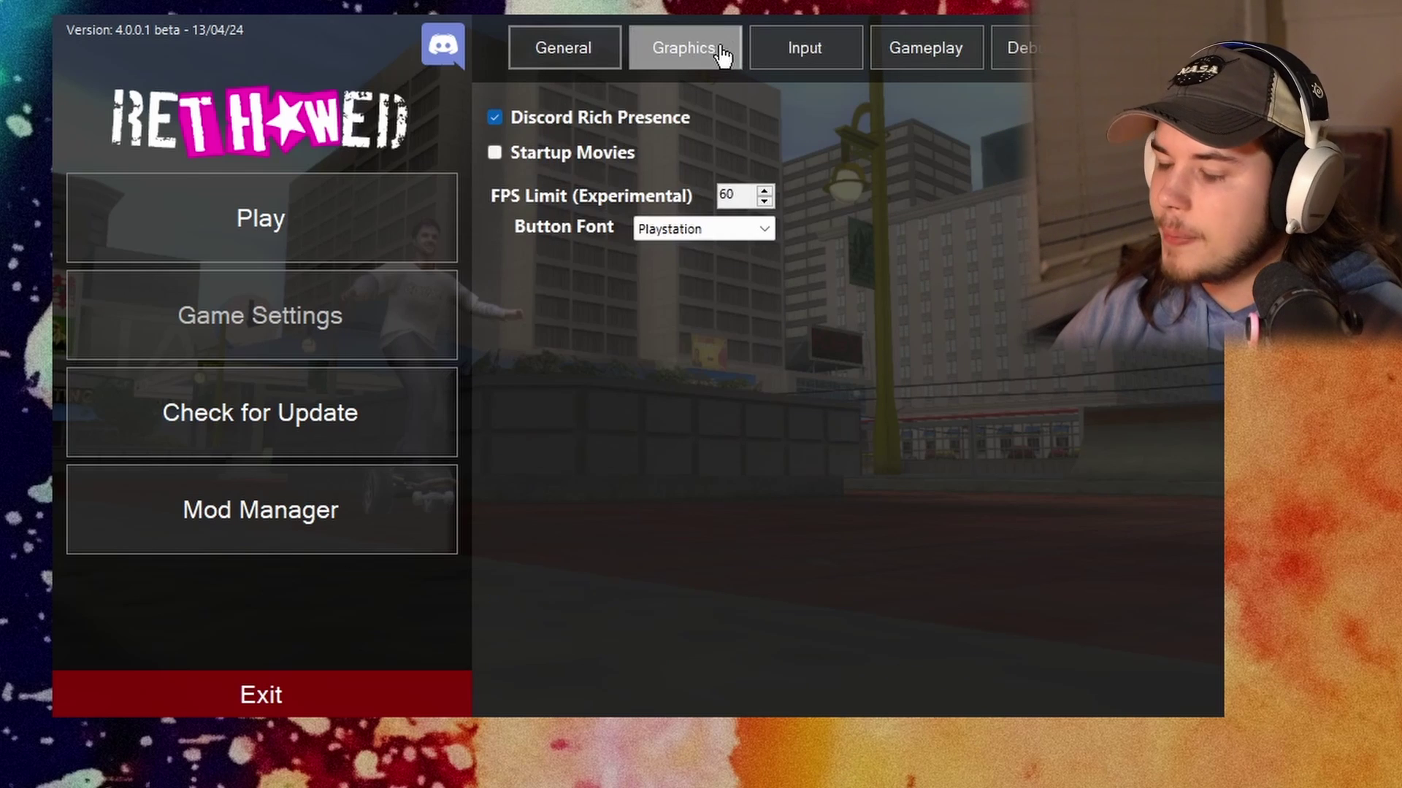
pyautogui.click(714, 52)
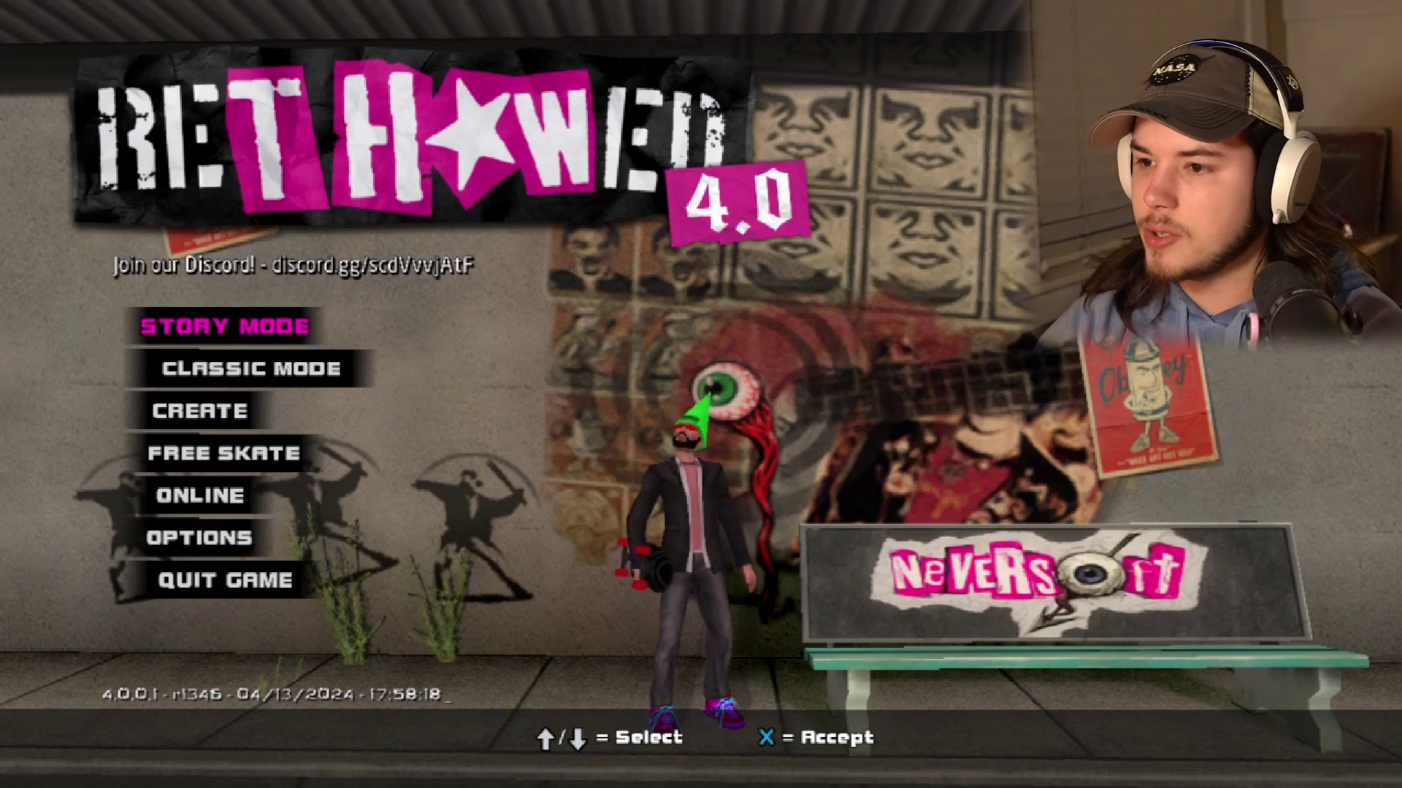
# Select Free Skate from the reTHAWed 4.0 main menu.
pyautogui.press('Down')
pyautogui.press('Down')
pyautogui.press('Up')
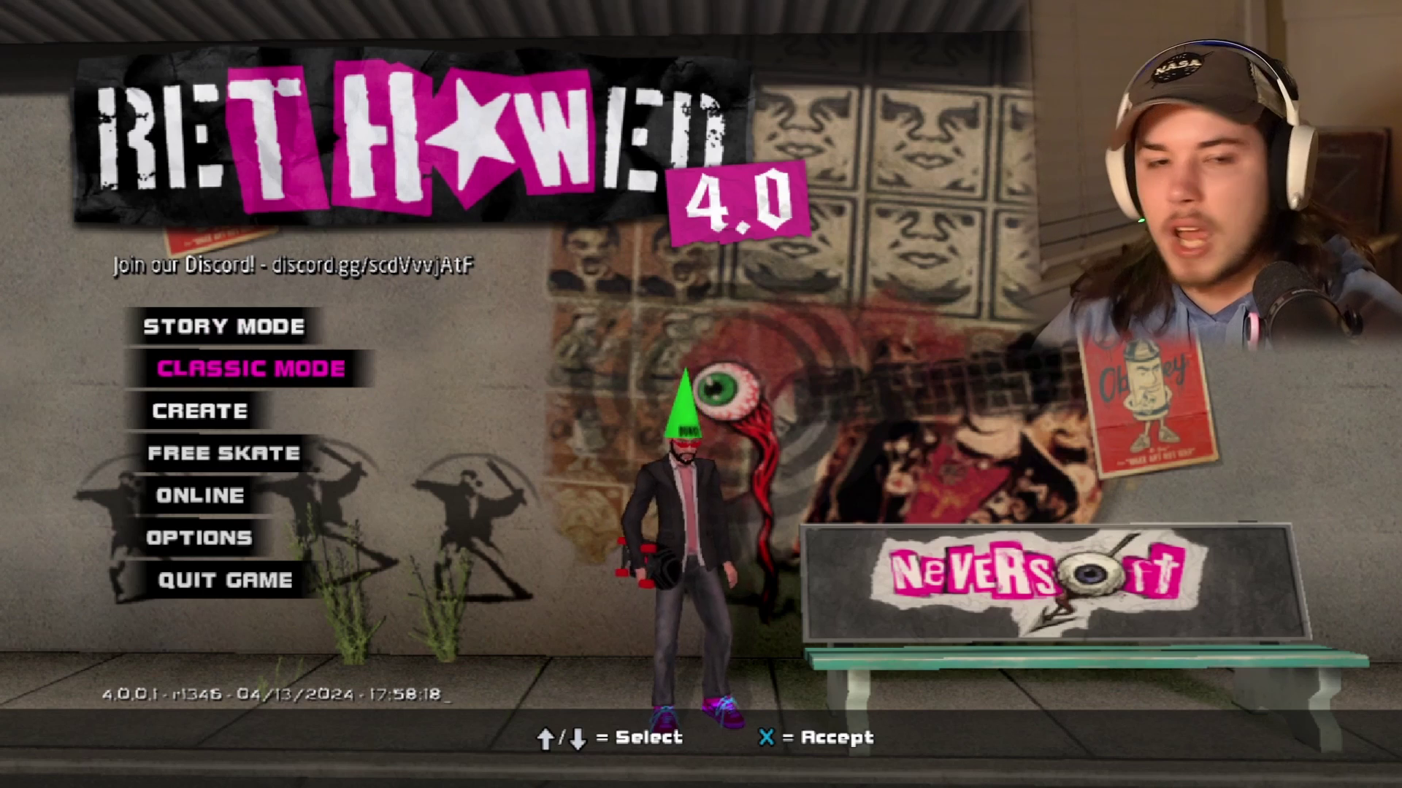
pyautogui.press('Up')
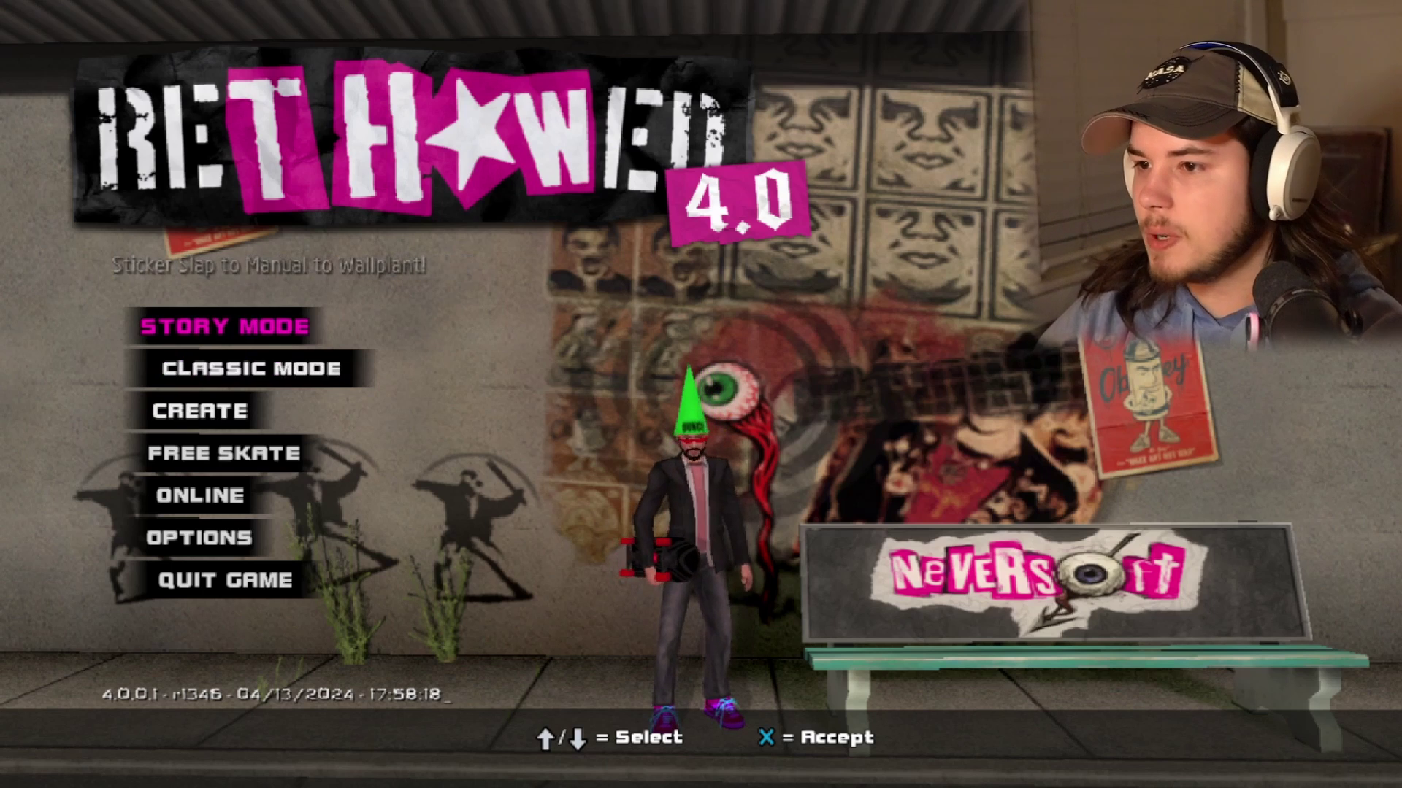
pyautogui.press('Down')
pyautogui.press('Down')
pyautogui.press('Down')
pyautogui.press('Down')
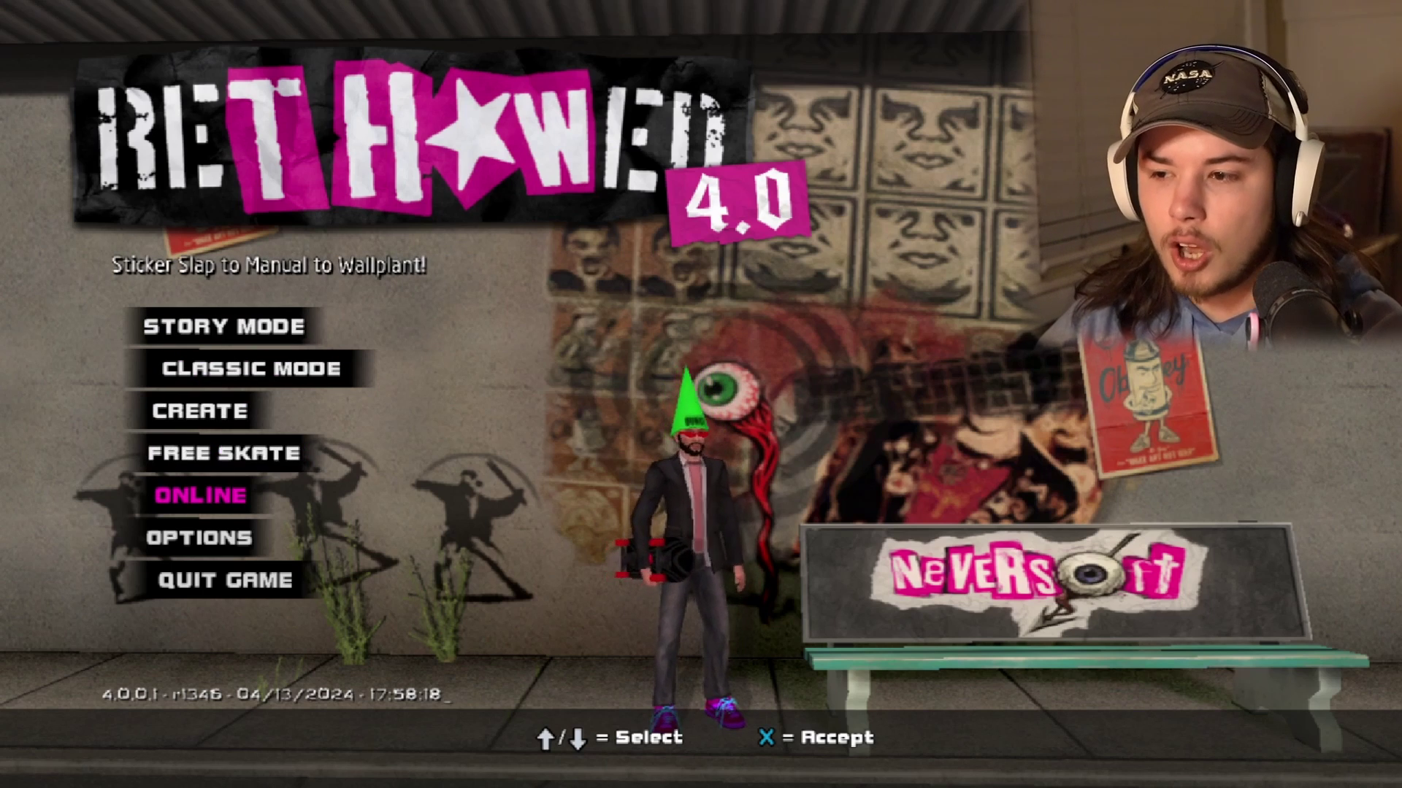
pyautogui.press('Up')
pyautogui.press('Up')
pyautogui.press('Down')
pyautogui.press('Return')
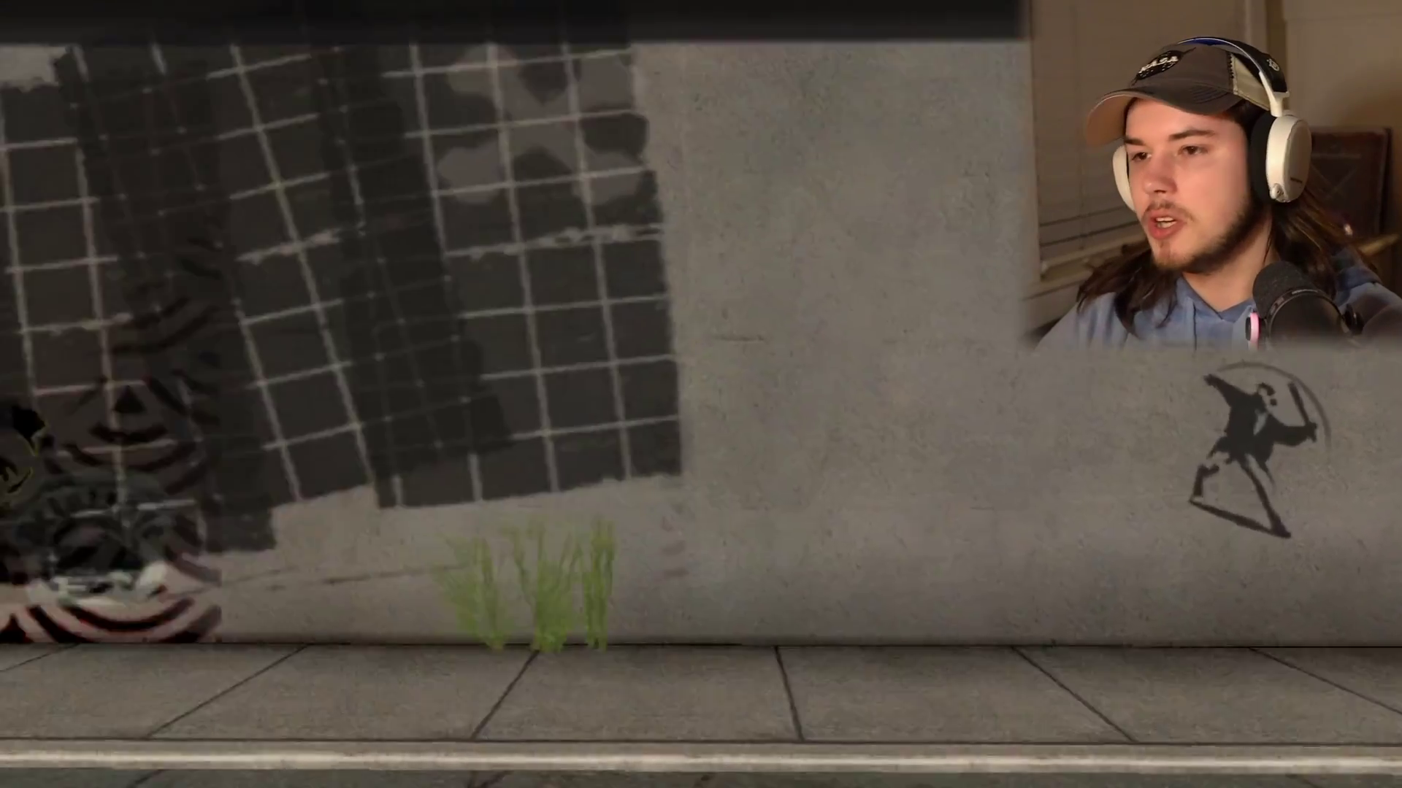
# Accept the skater, start the level and skate left toward the planter.
pyautogui.press('Return')
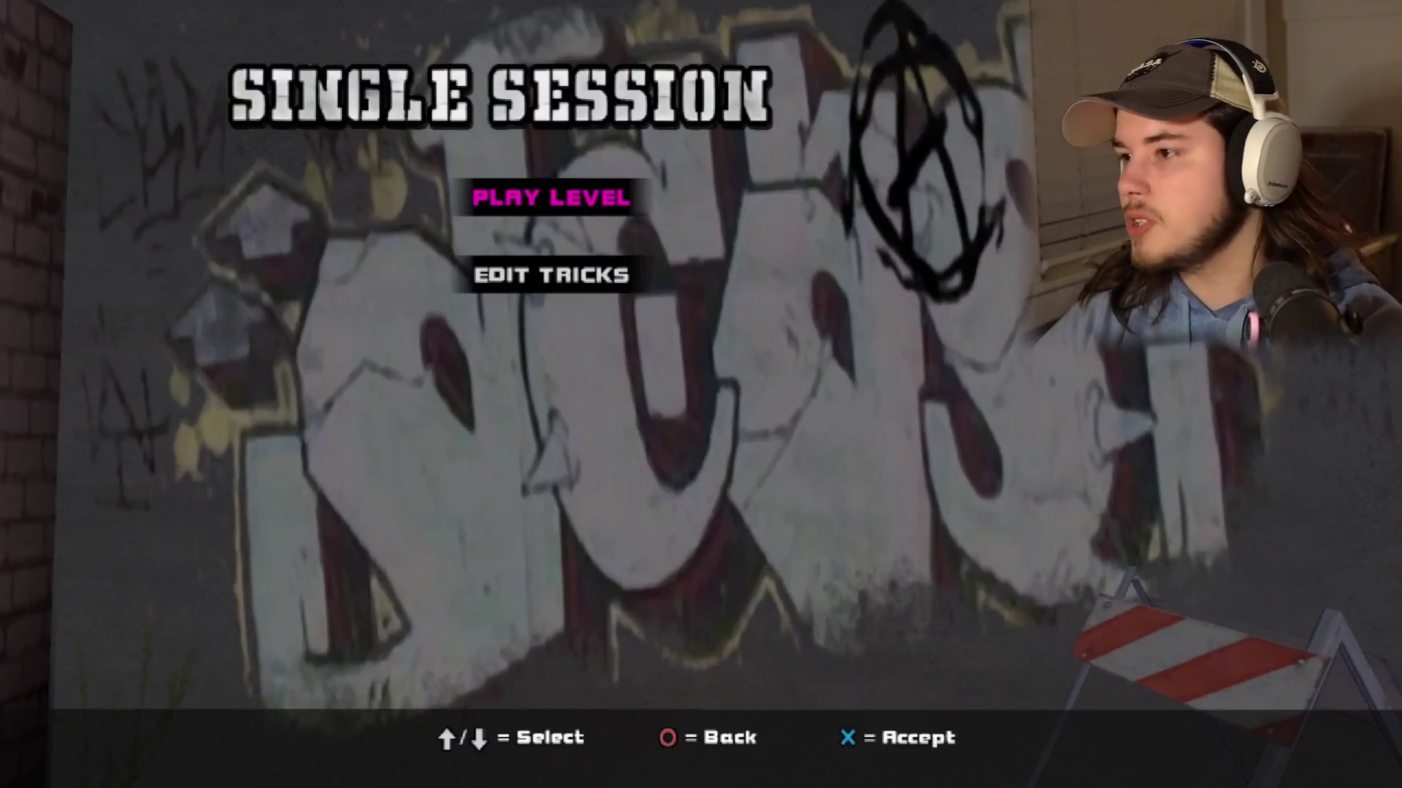
pyautogui.press('Return')
pyautogui.press('Return')
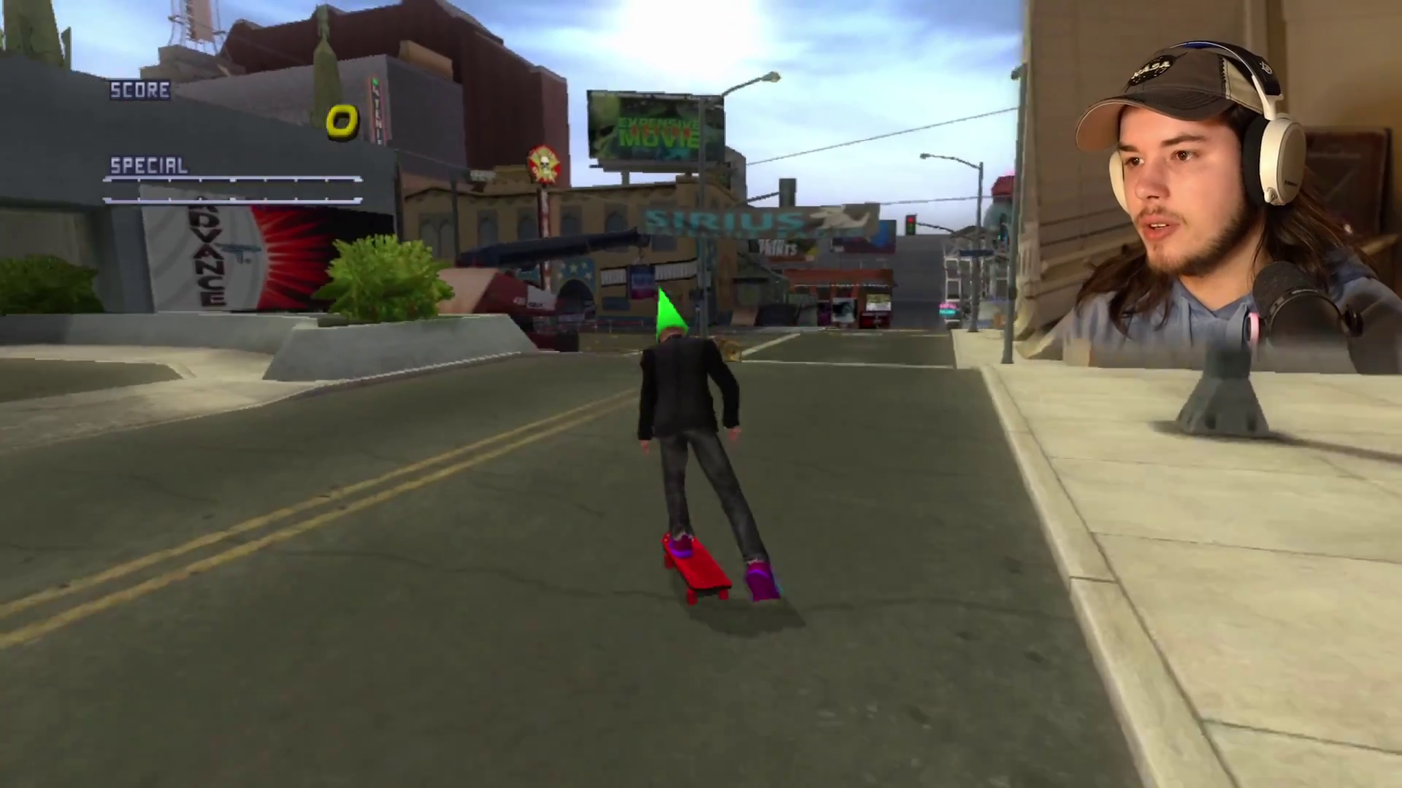
pyautogui.press('Left')
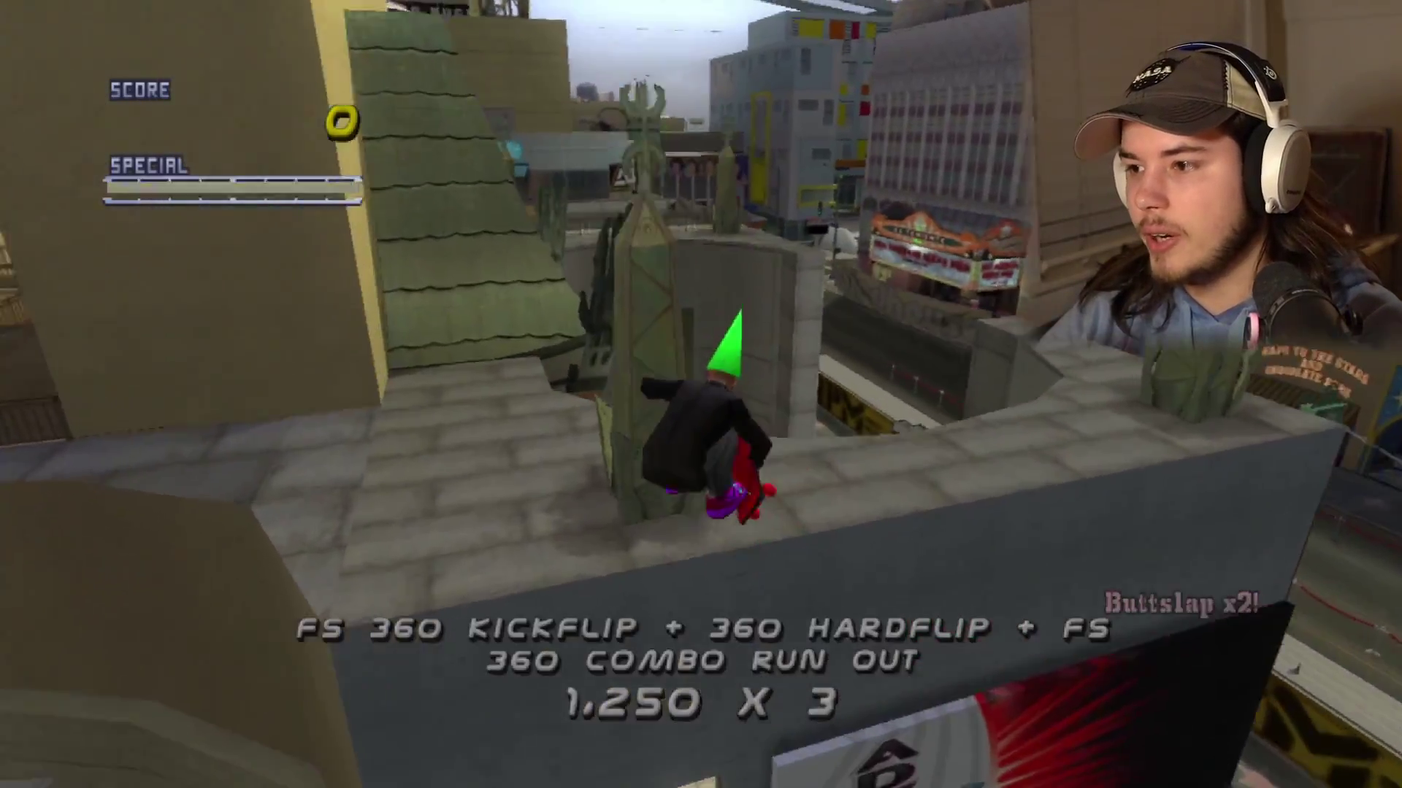